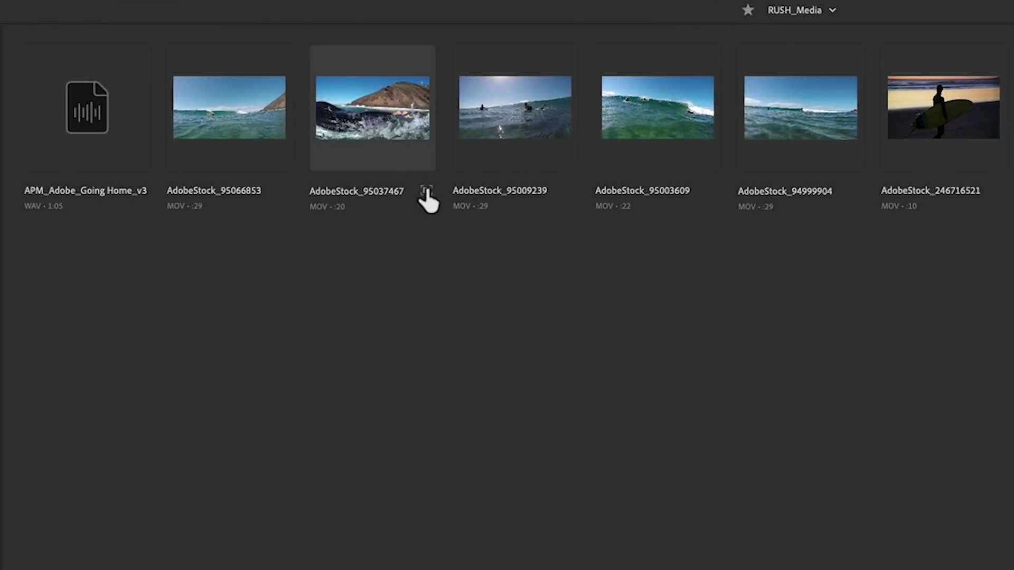
Open AdobeStock_95037467.mov from the RUSH_Media folder in the large preview and play its first two seconds
click(429, 193)
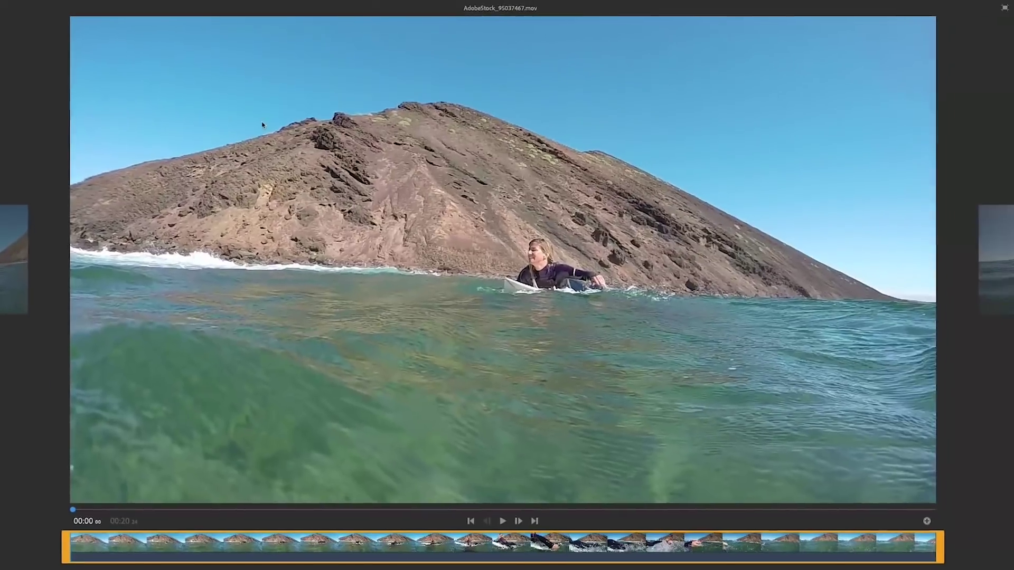
click(122, 521)
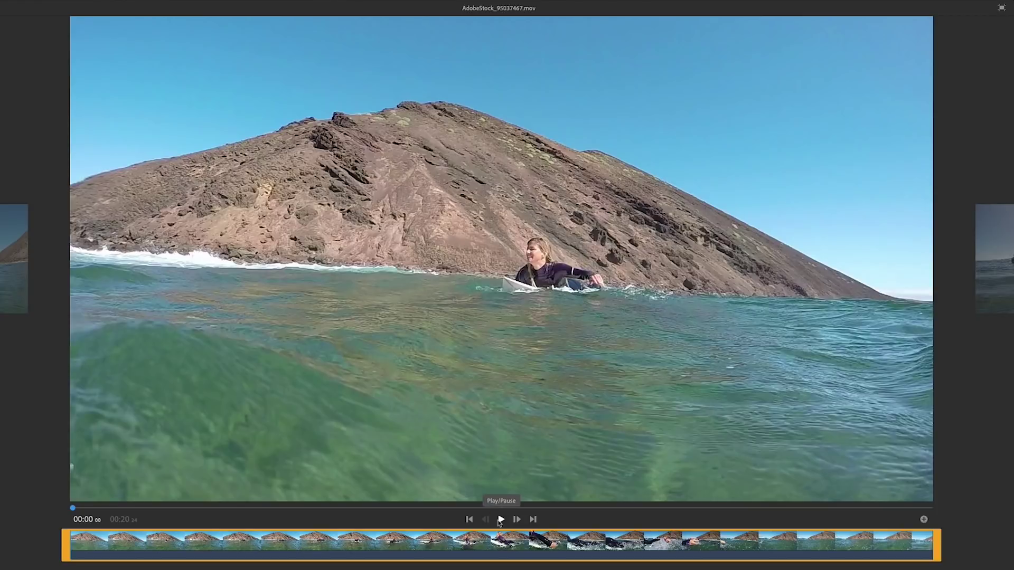
click(499, 521)
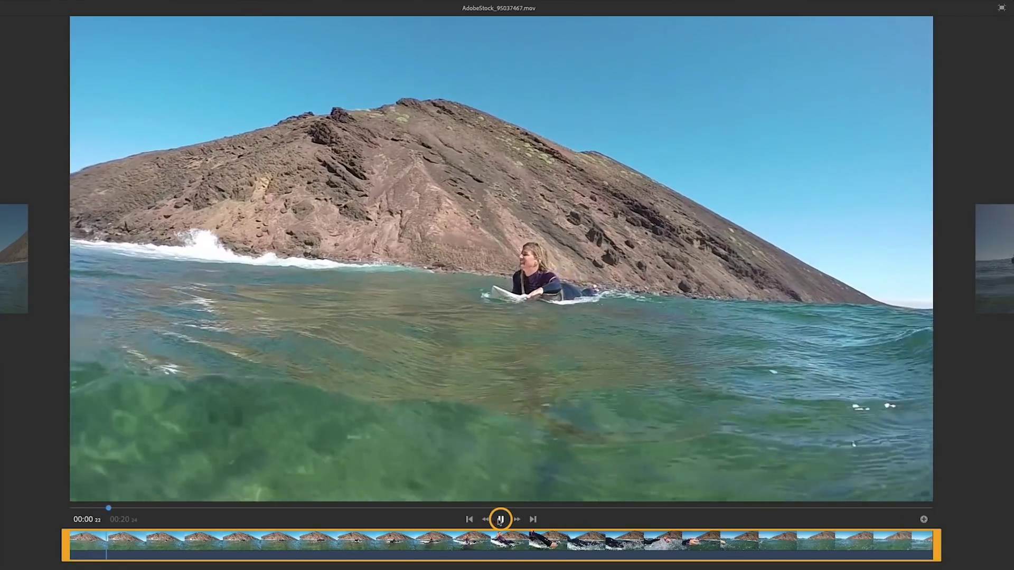
click(501, 520)
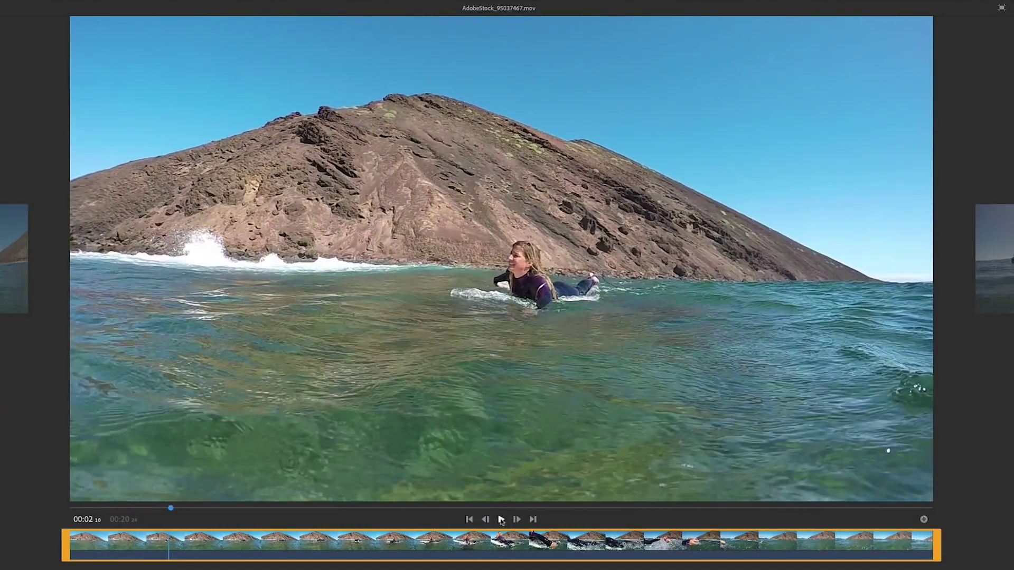
Trim AdobeStock_95037467.mov to about 6 seconds, starting at frame 16, and add it to the selection
click(74, 546)
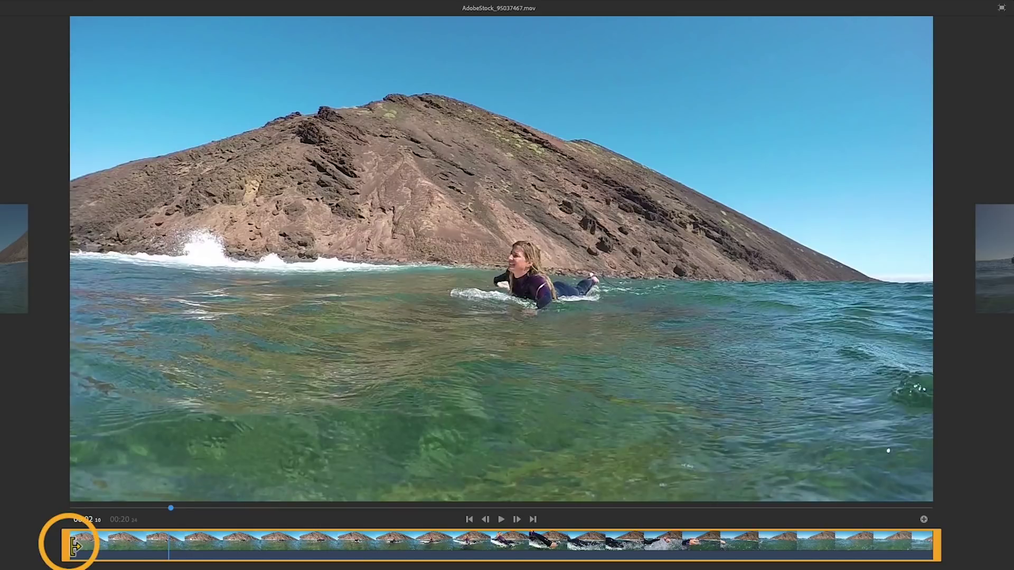
drag(74, 546, 105, 549)
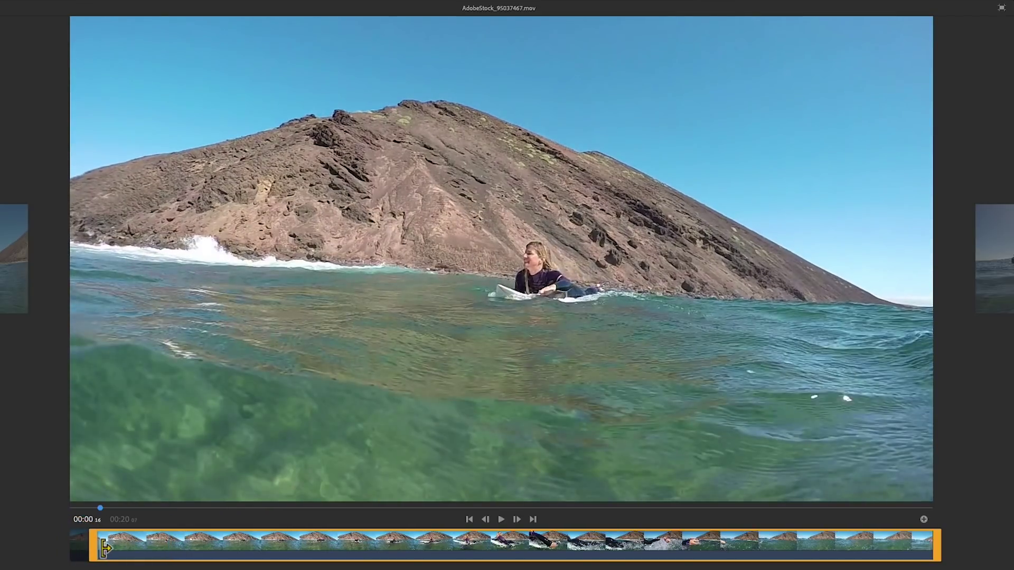
click(933, 546)
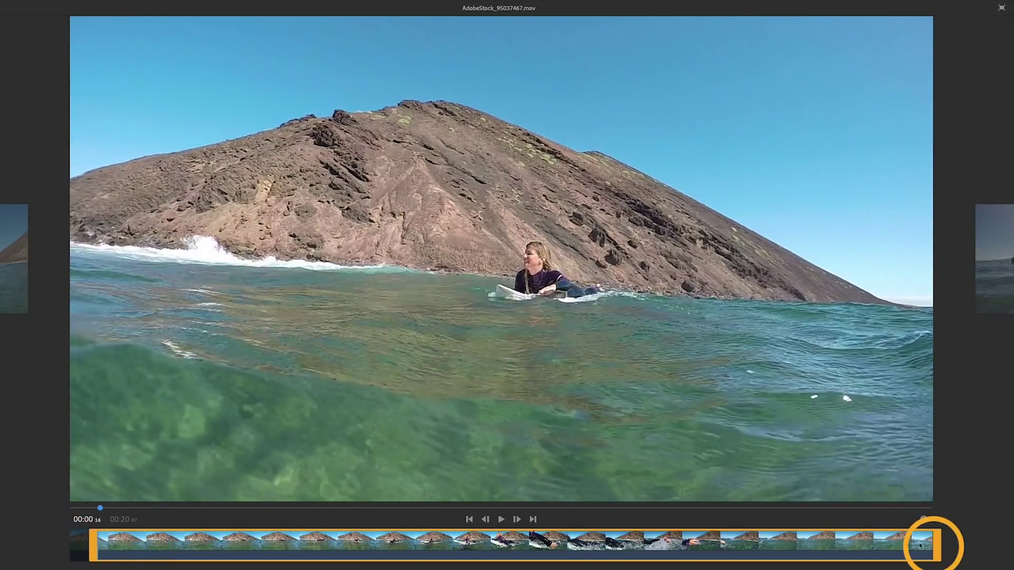
drag(920, 545, 346, 536)
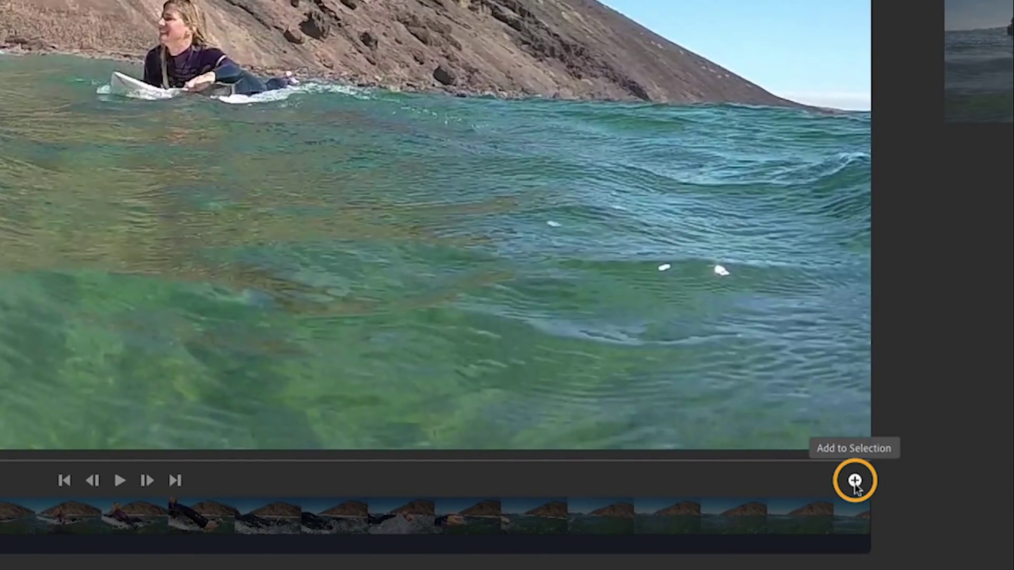
click(855, 481)
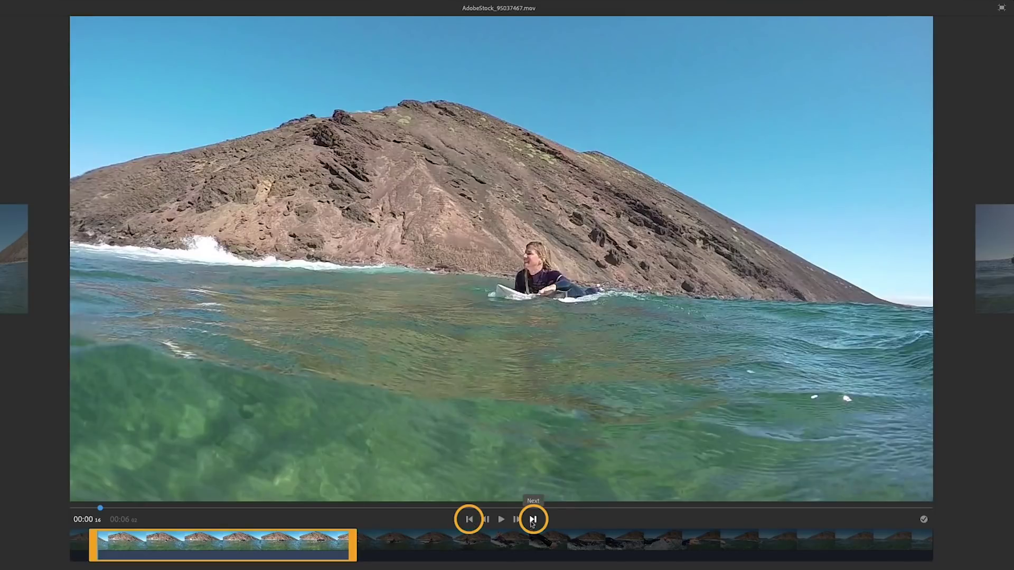
Advance the preview to AdobeStock_95003609.mov and mark in and out points during playback for a range of about 6 seconds
click(532, 520)
click(533, 520)
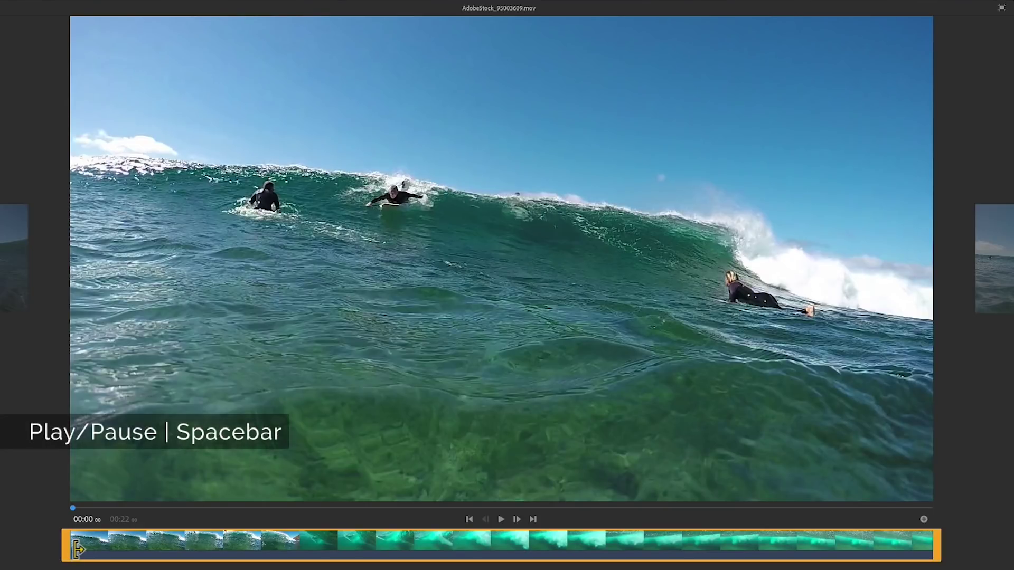
key(space)
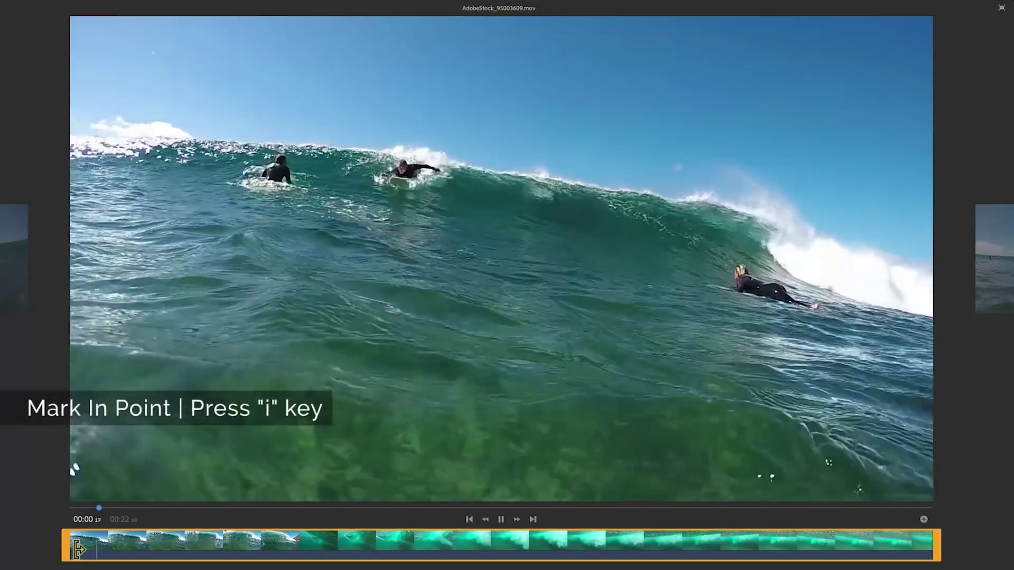
key(i)
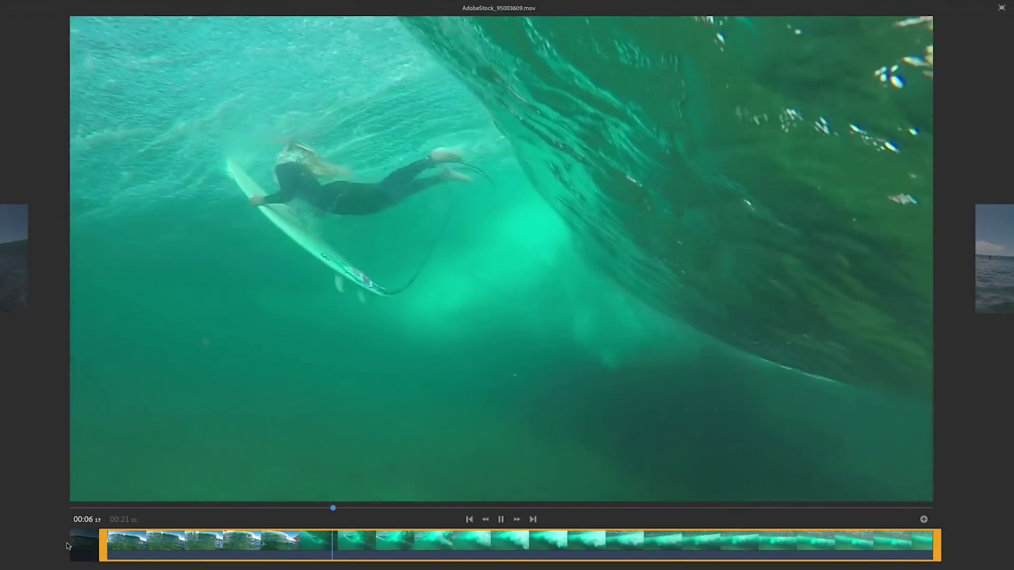
key(o)
Extend the out point of AdobeStock_95003609.mov past the breaking wave, add the clip to the selection and return to the grid view
click(404, 508)
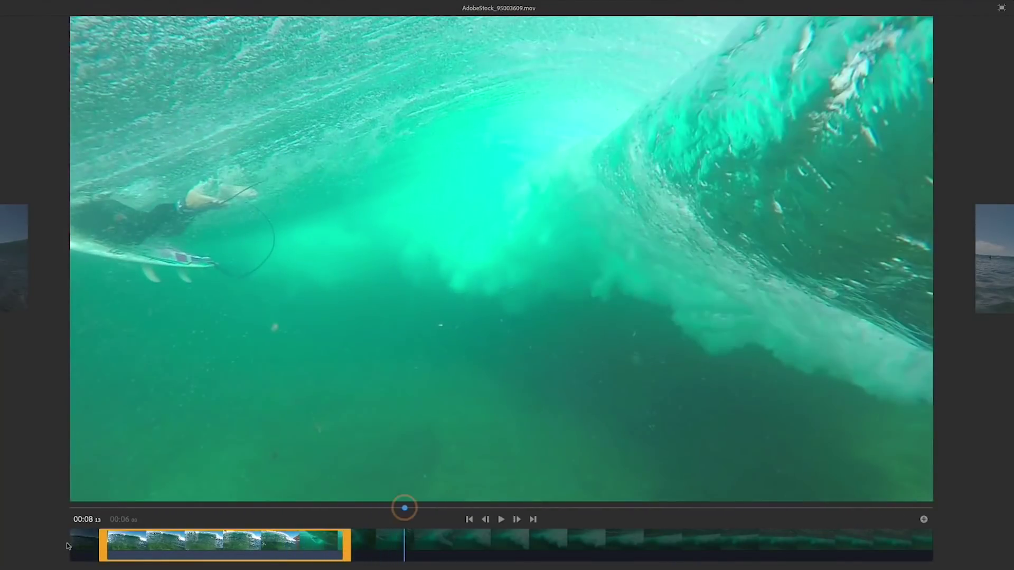
drag(405, 510, 467, 512)
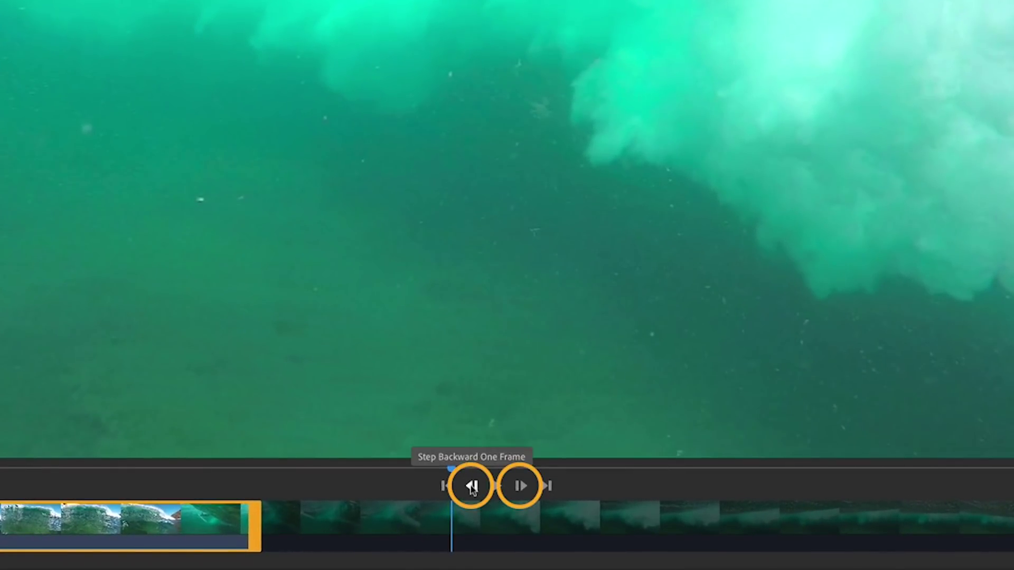
click(521, 487)
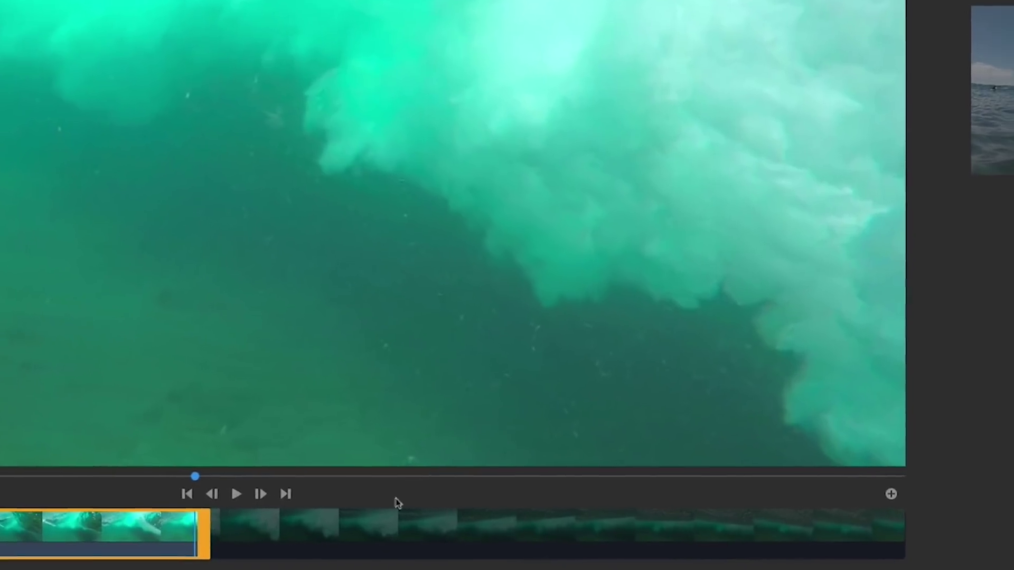
click(871, 485)
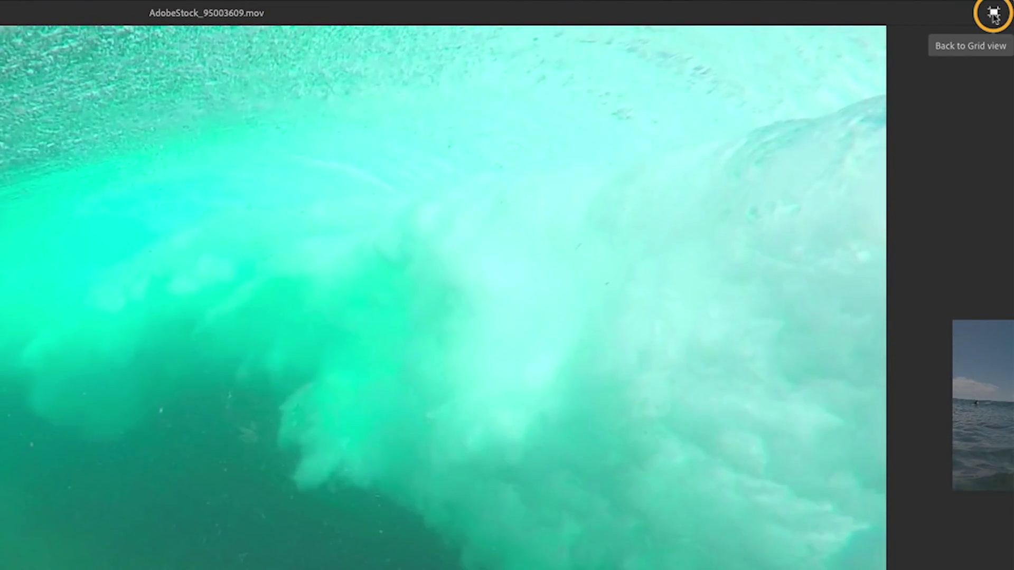
click(993, 15)
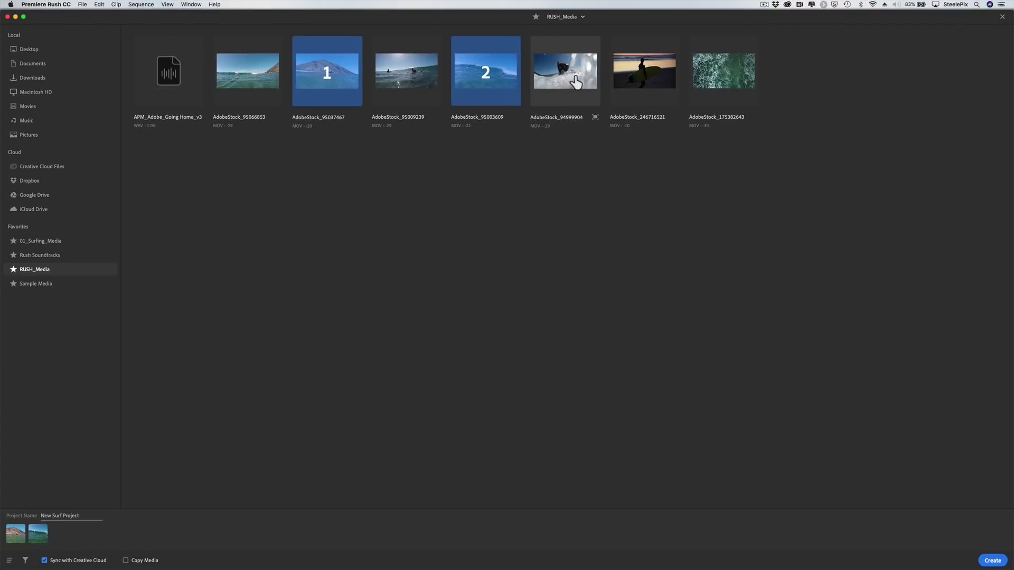
Add AdobeStock_94999904 and the APM_Adobe_Going Home_v3 audio to the selection and create the New Surf Project
click(576, 83)
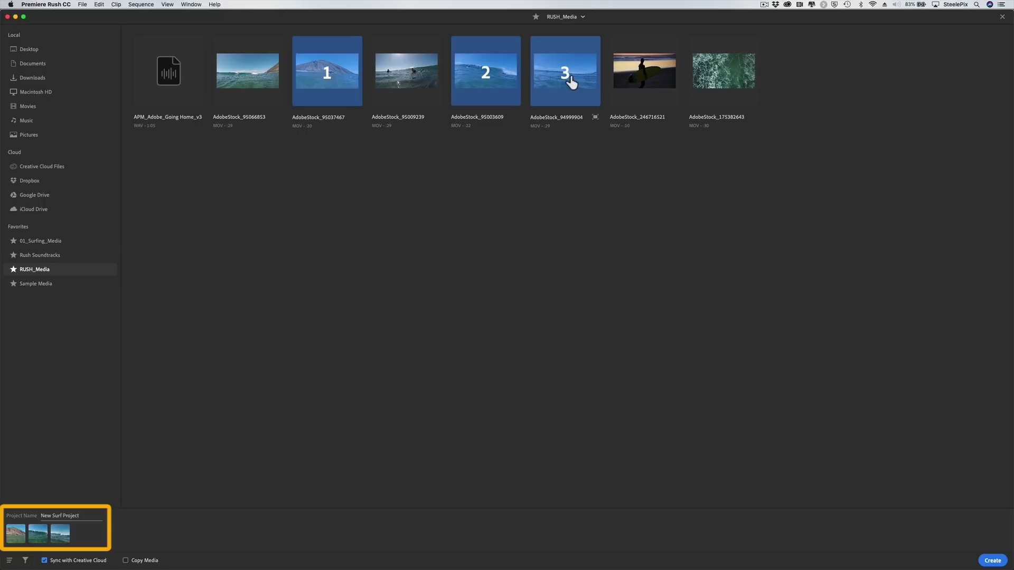
click(182, 85)
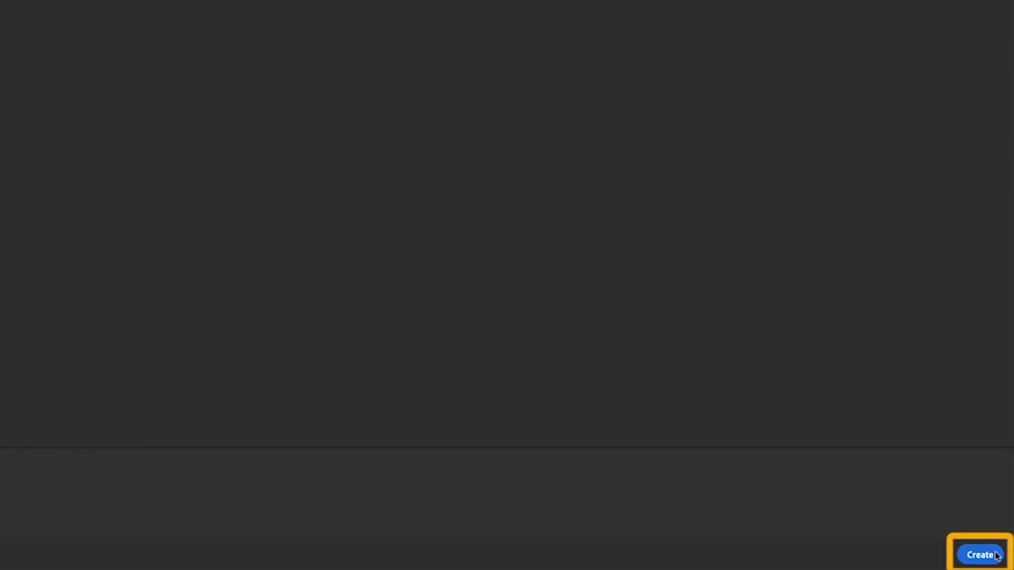
click(998, 555)
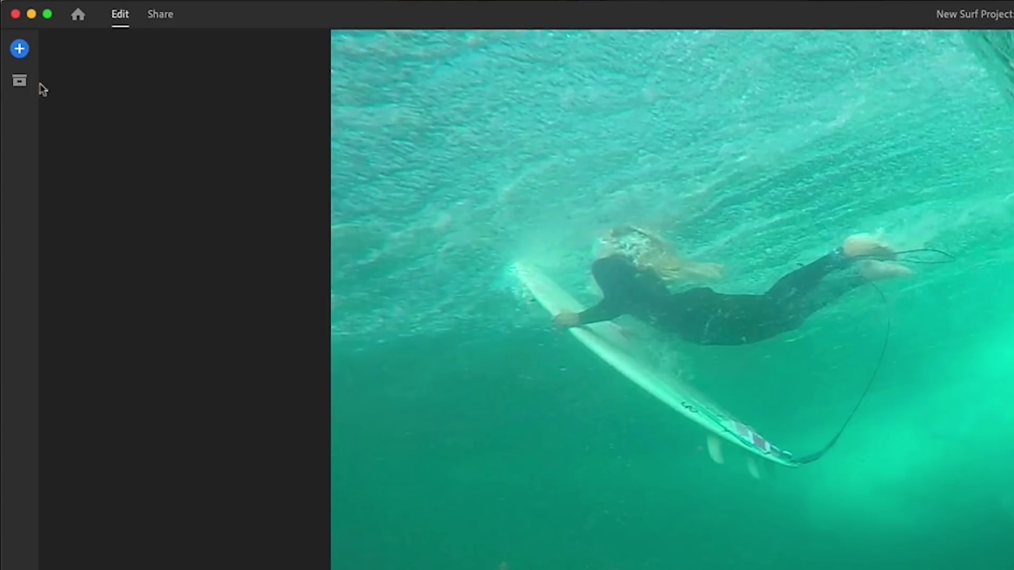
Browse the RUSH_Media folder from within the project and open AdobeStock_95066853.mov for preview
click(9, 50)
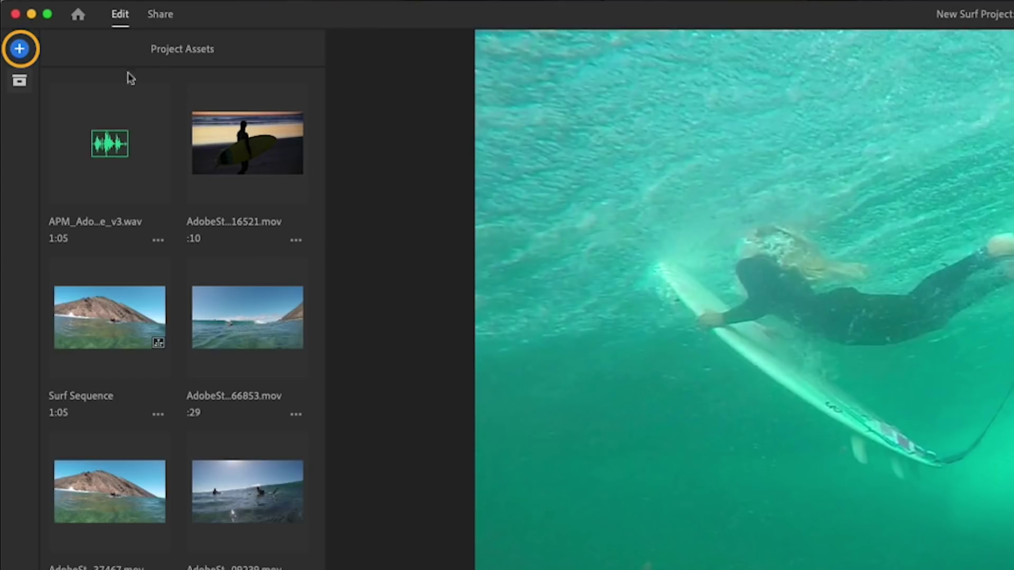
click(21, 50)
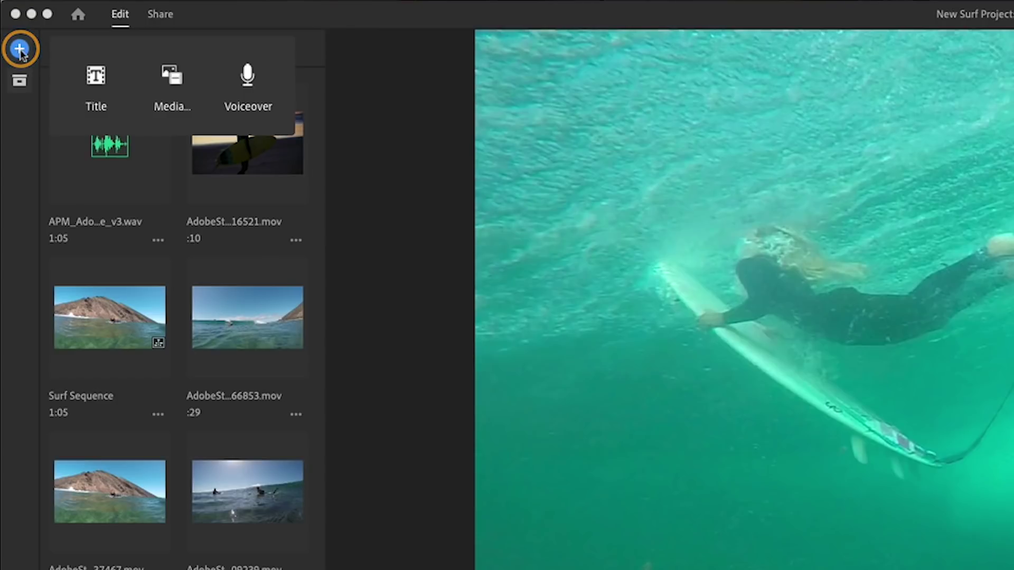
click(190, 88)
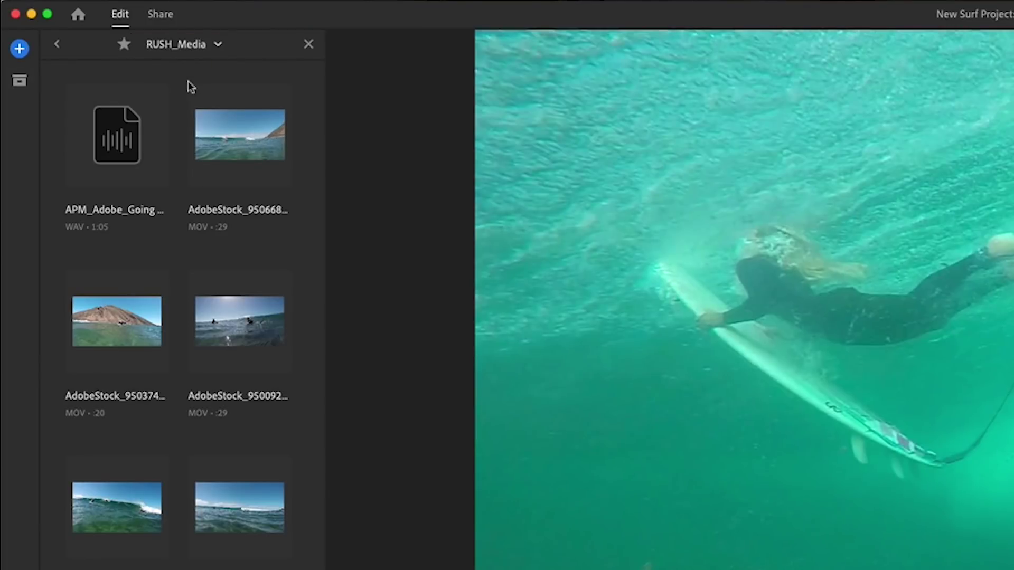
mouse_move(203, 134)
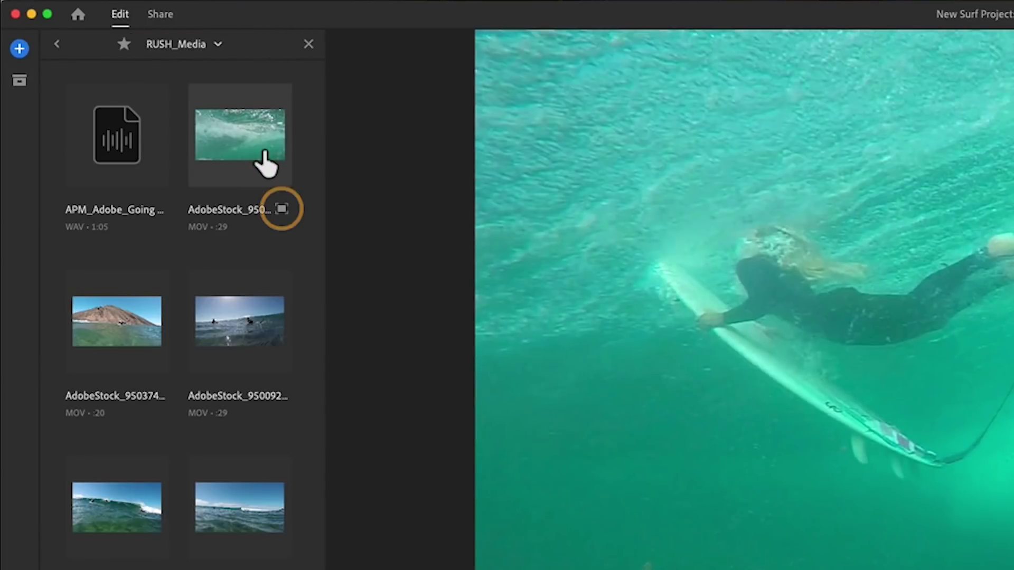
click(281, 209)
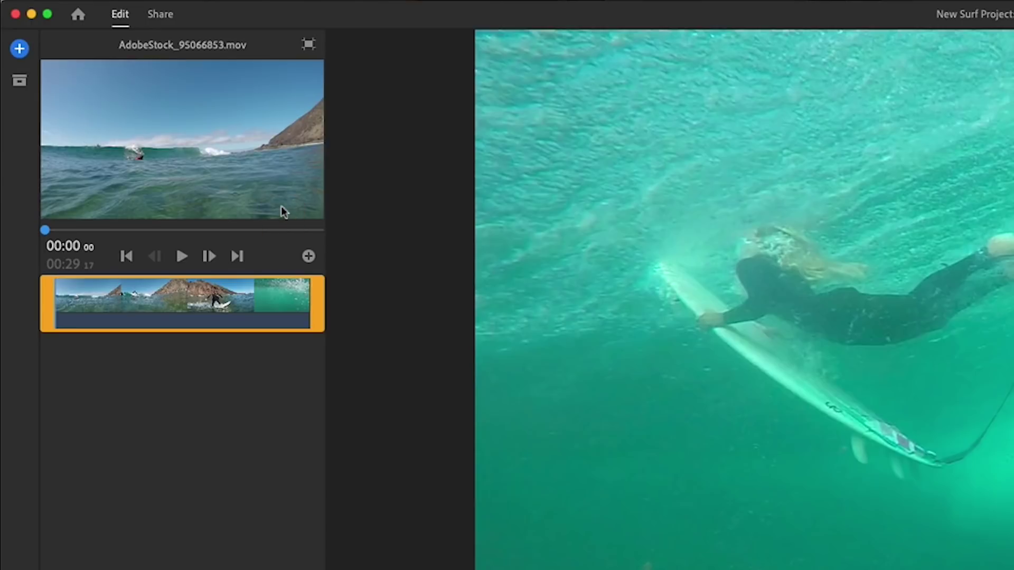
Trim AdobeStock_95066853.mov to about 10 seconds, starting at 00:02 14, and add it to the project
drag(63, 306, 85, 305)
drag(319, 302, 166, 302)
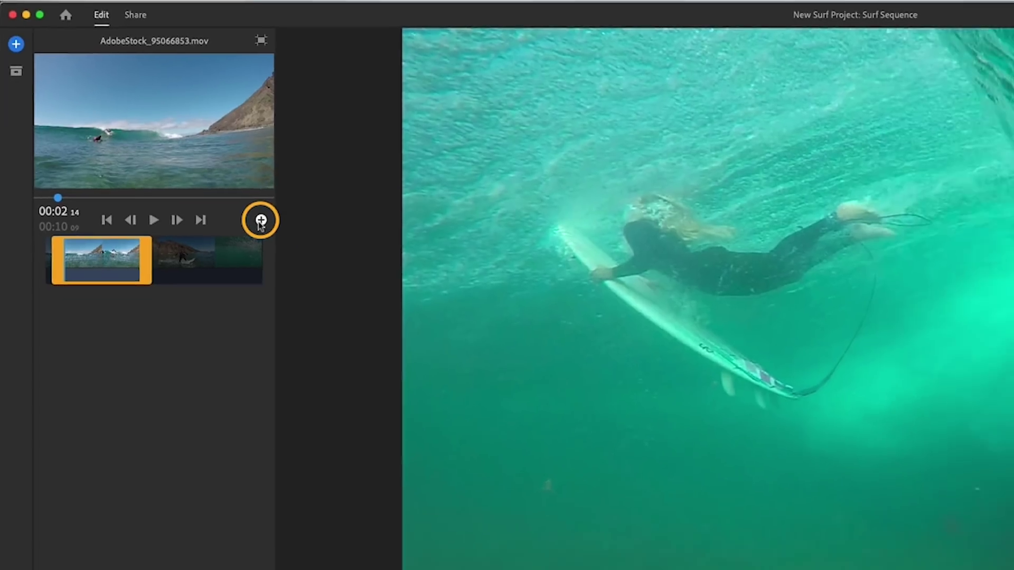
click(308, 256)
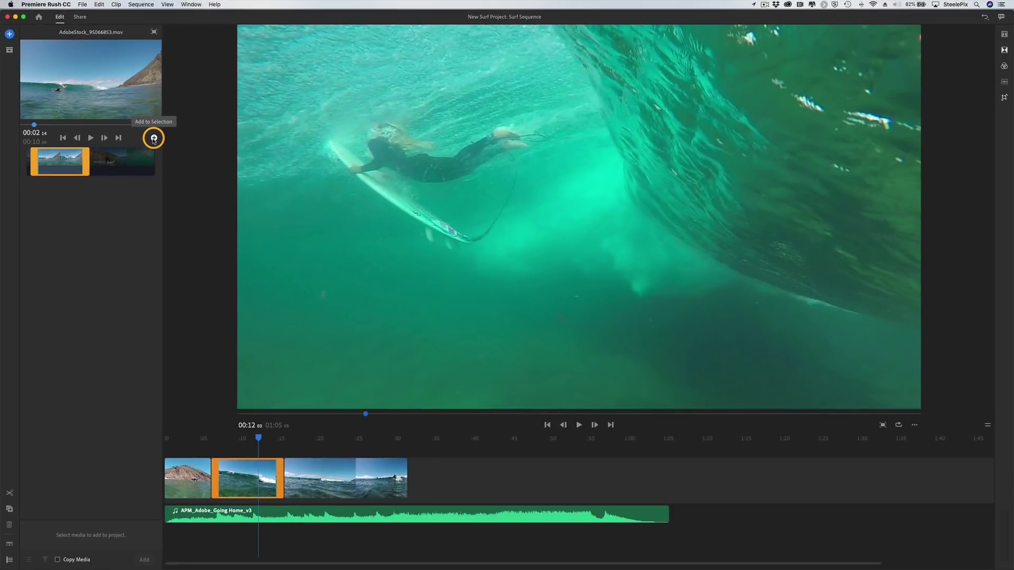
click(154, 138)
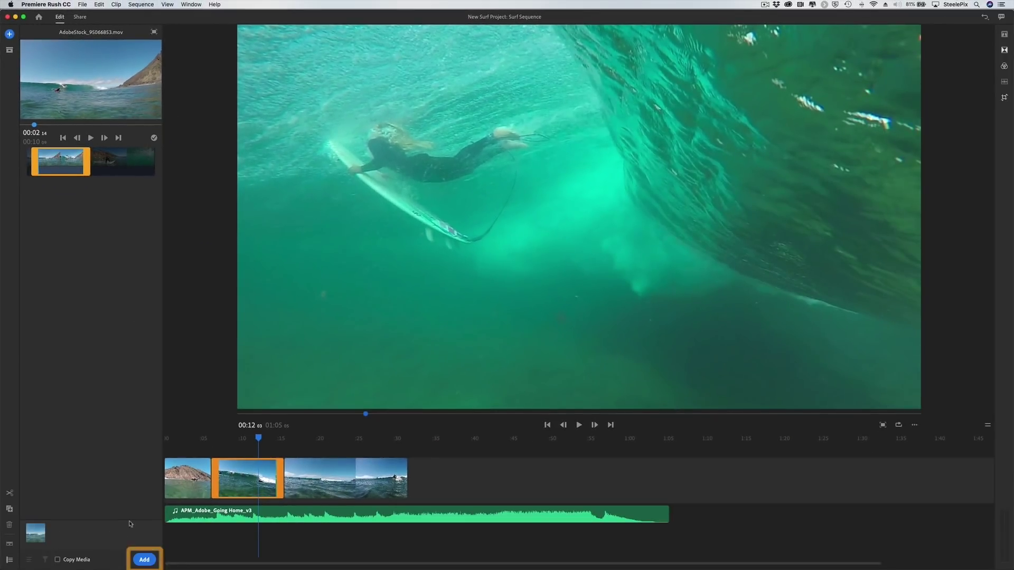
click(144, 560)
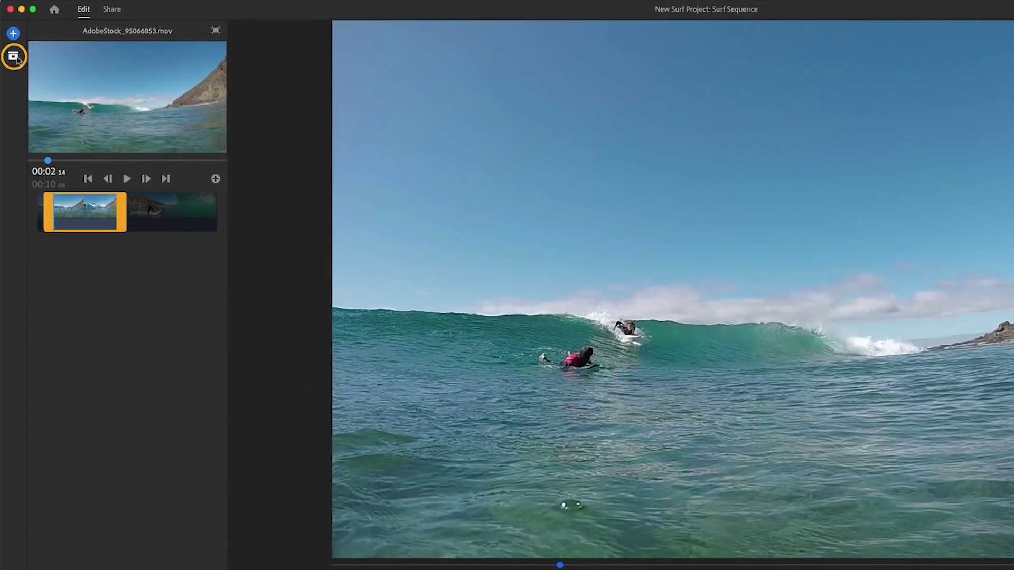
Open AdobeStock_95009239.mov from the project assets for preview
click(11, 51)
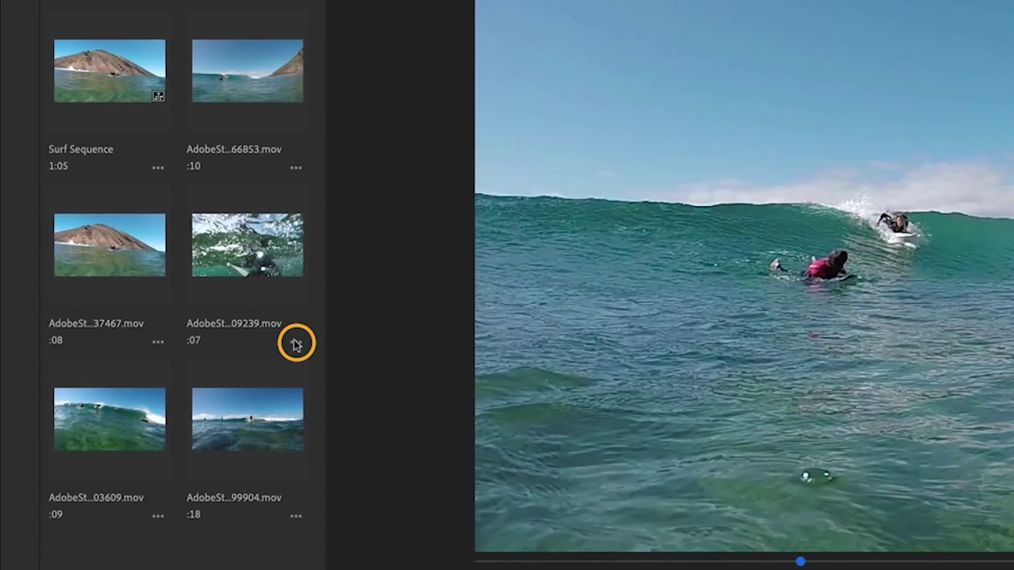
click(209, 410)
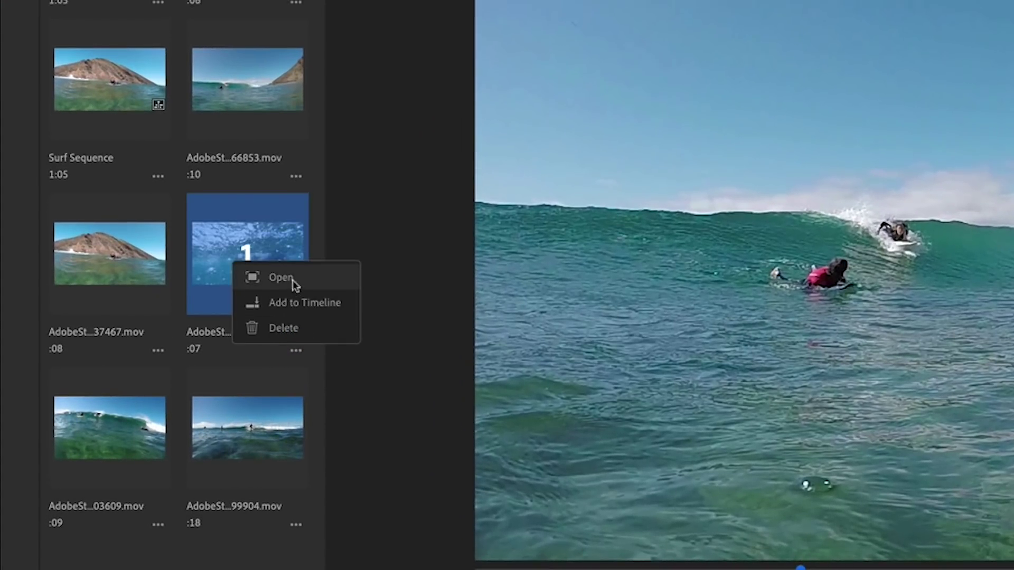
click(295, 272)
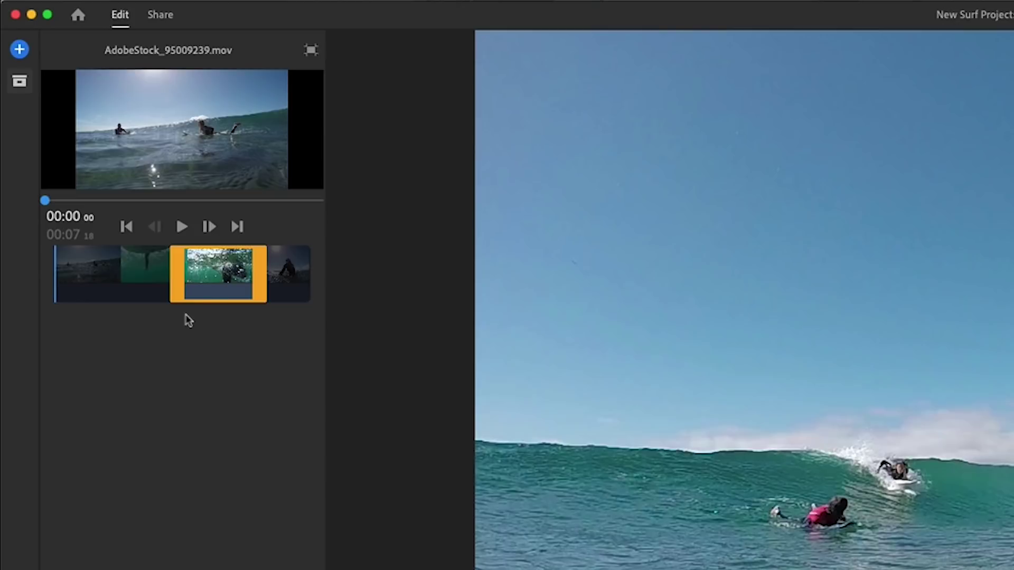
Adjust the in and out points of AdobeStock_95009239.mov to about 8 seconds and advance the preview to AdobeStock_94999904.mov
mouse_move(194, 275)
mouse_down()
mouse_move(165, 276)
mouse_move(193, 284)
mouse_up()
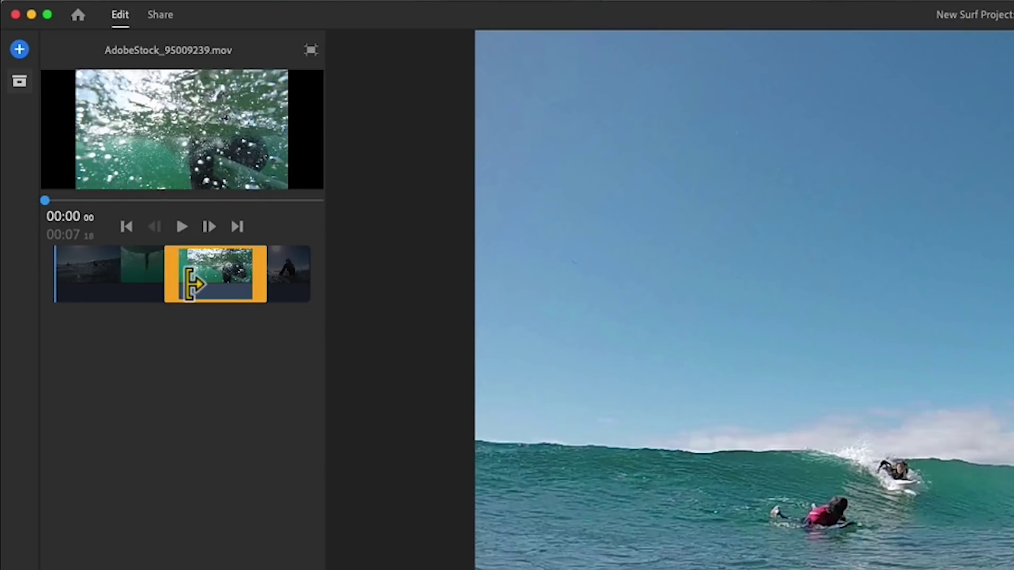
mouse_move(266, 294)
mouse_down()
mouse_move(313, 302)
mouse_move(235, 295)
mouse_move(262, 290)
mouse_up()
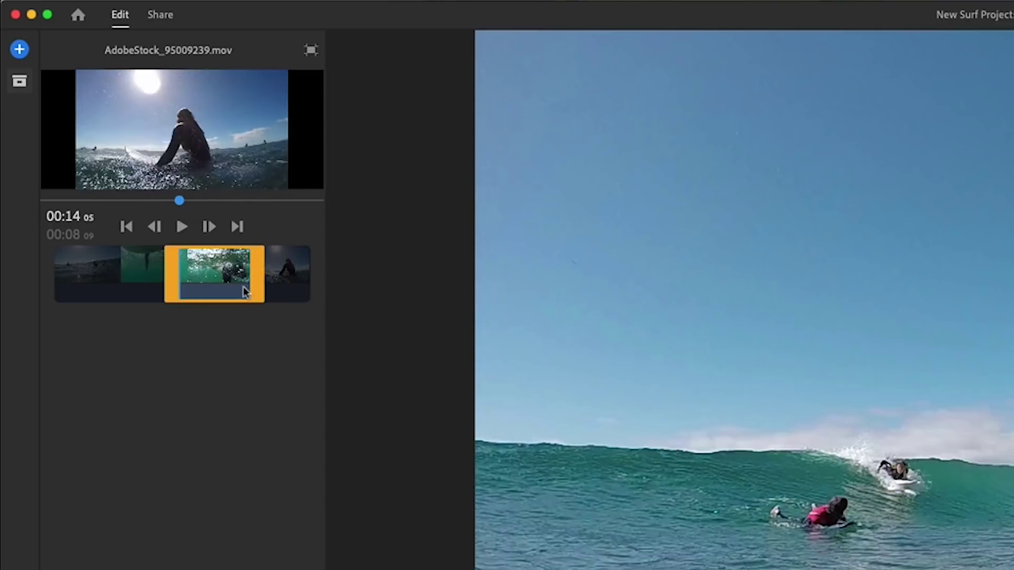
click(239, 227)
click(238, 227)
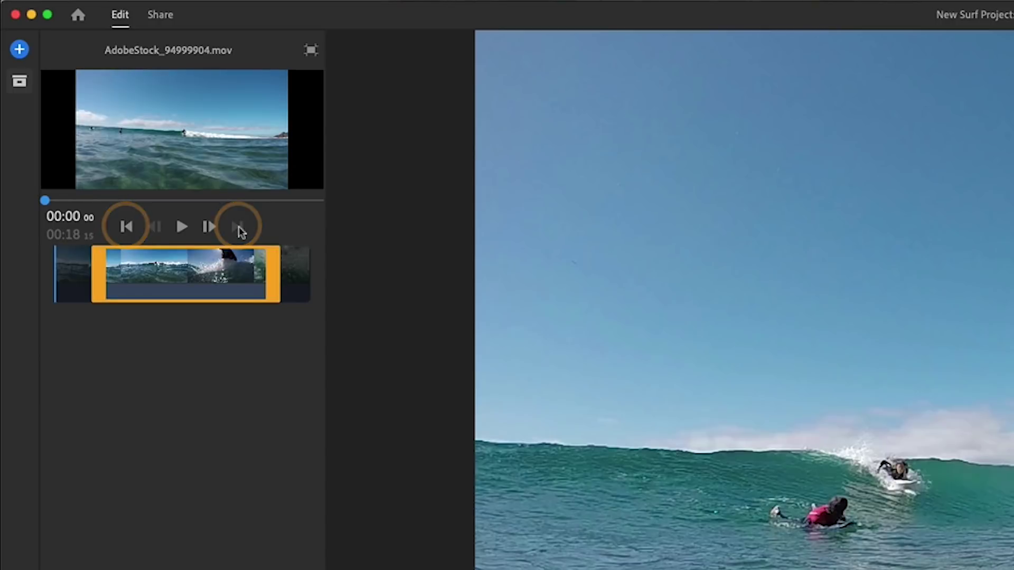
Switch the preview to AdobeStock_246716521.mov, extend its out point to make the clip about 7 seconds long, and return to the project assets
click(127, 226)
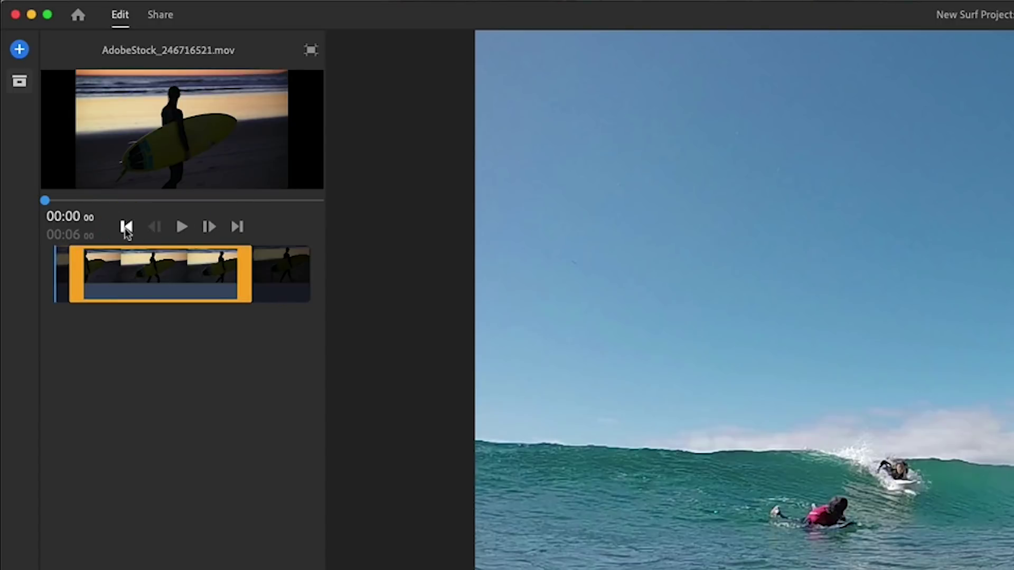
drag(264, 284, 283, 285)
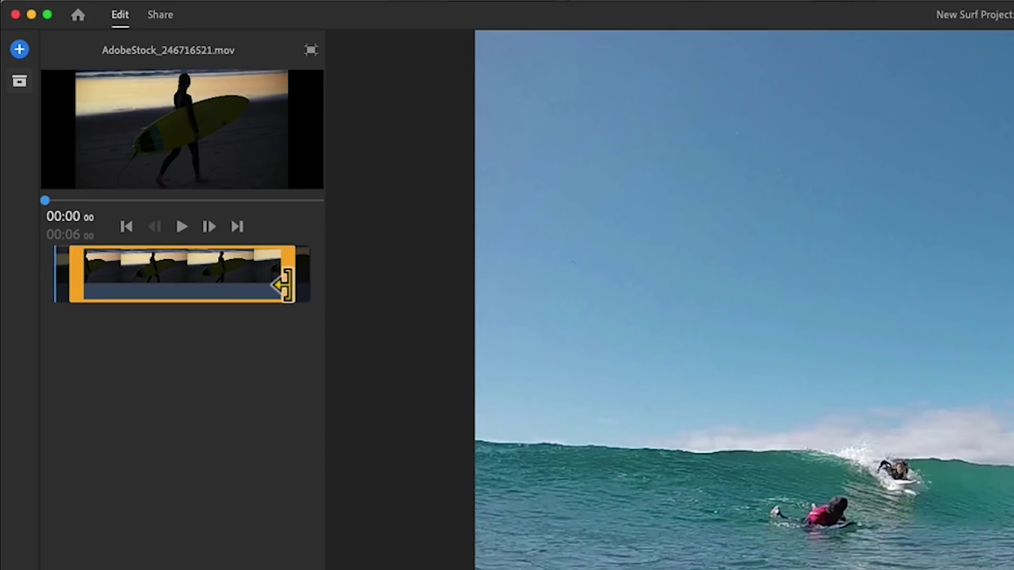
click(310, 50)
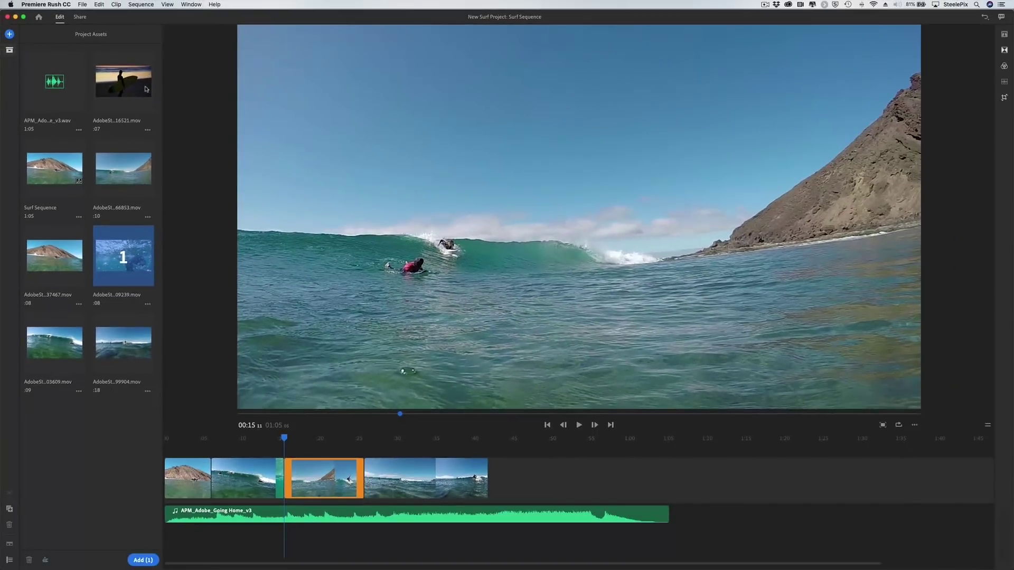
Add AdobeStock_95009239.mov followed by AdobeStock_246716521.mov to the end of the video track at about 00:41, and scrub back to about 00:37
click(167, 110)
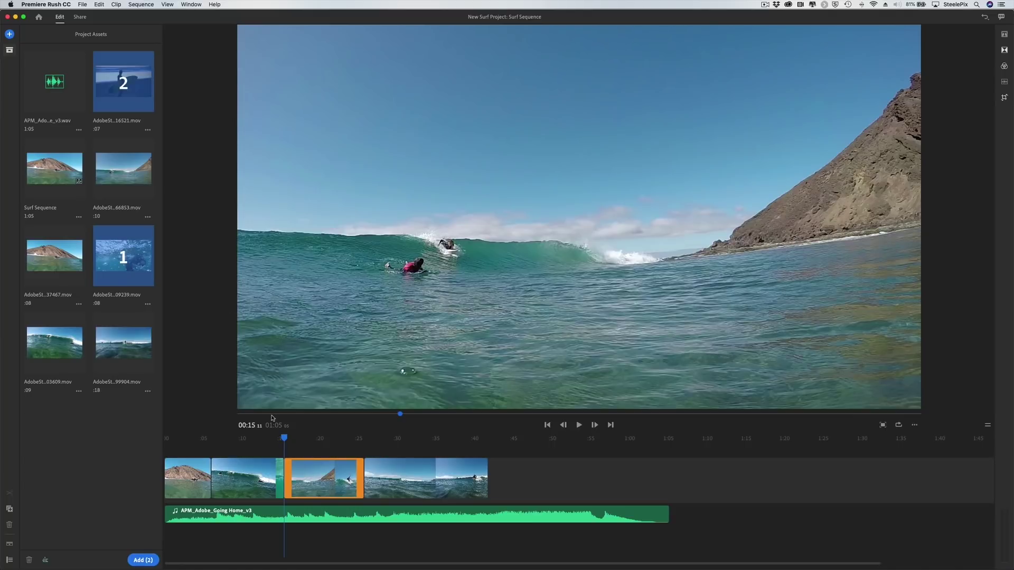
drag(283, 438, 489, 446)
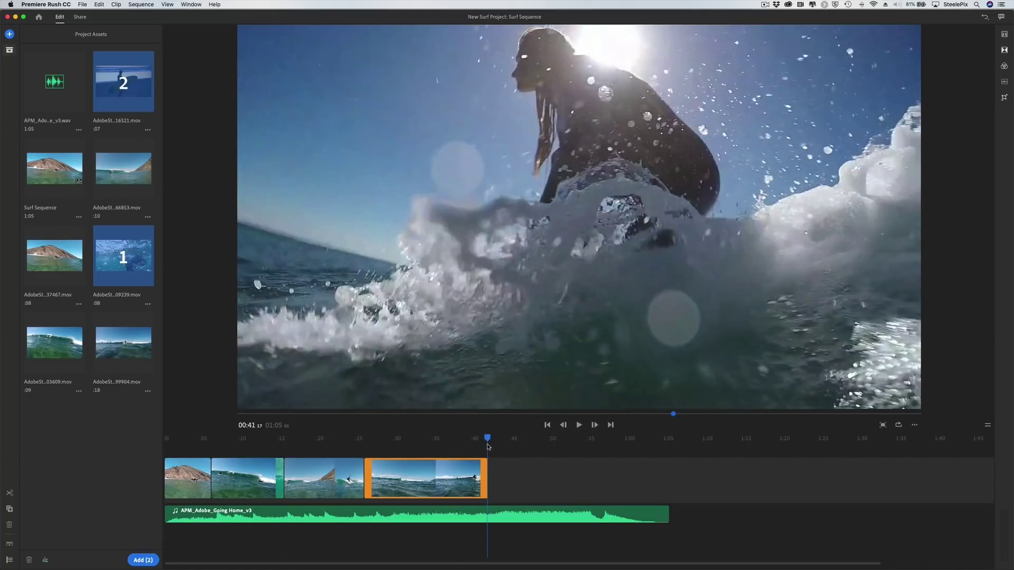
click(141, 562)
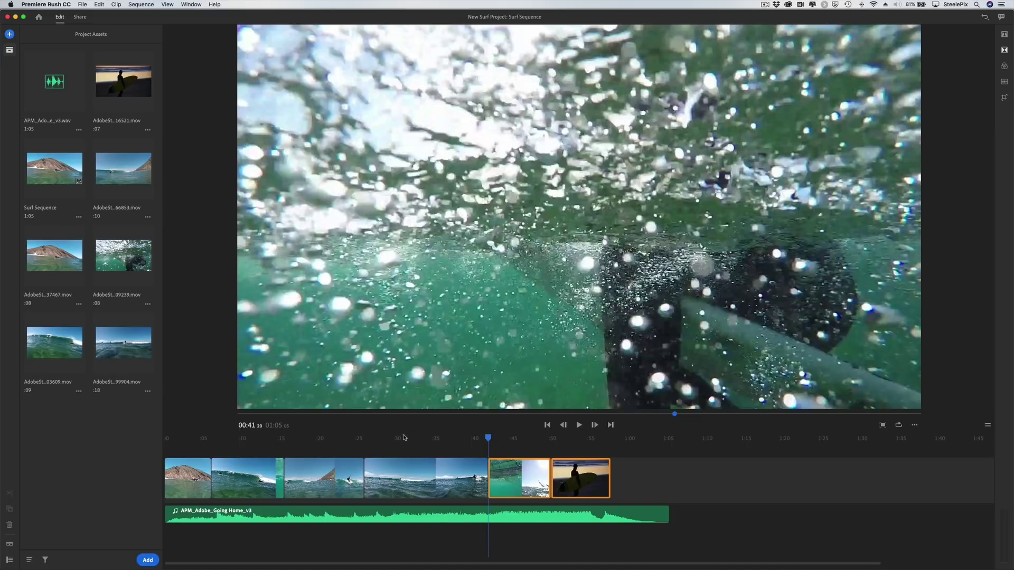
drag(404, 438, 453, 443)
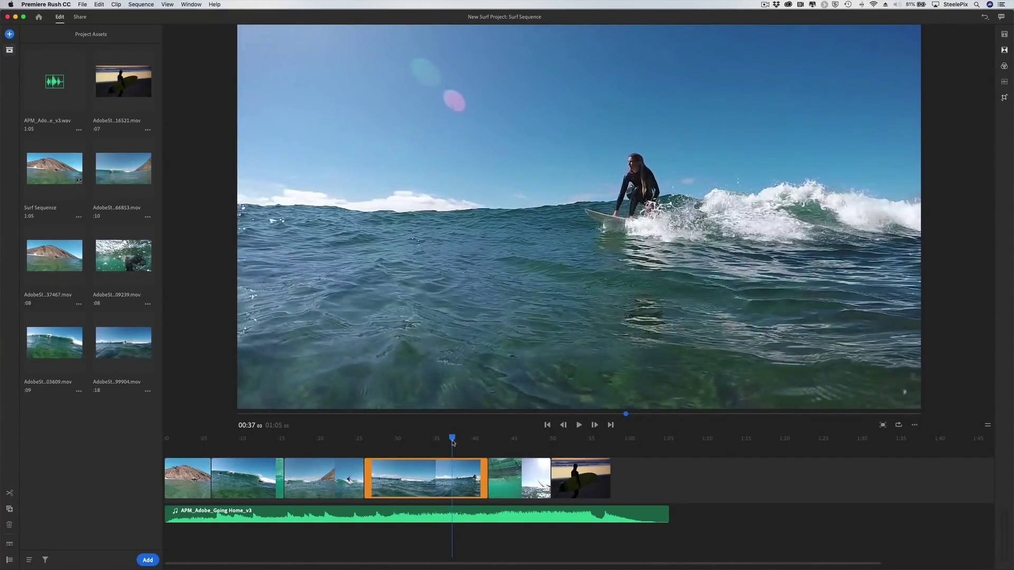